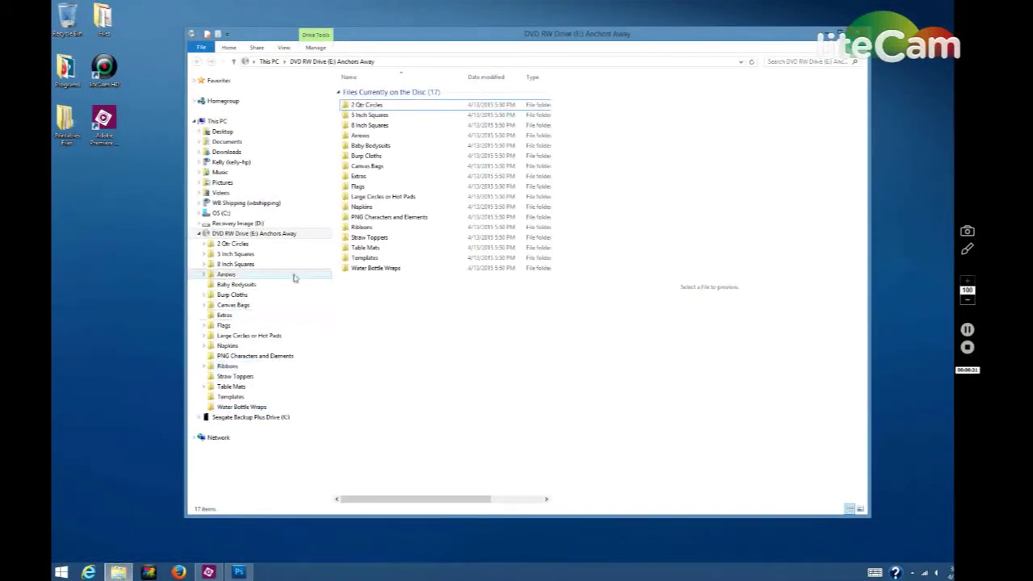
# Expand the Anchors Away disc in the folder tree and open its 5 Inch Squares folder.
pyautogui.click(200, 234)
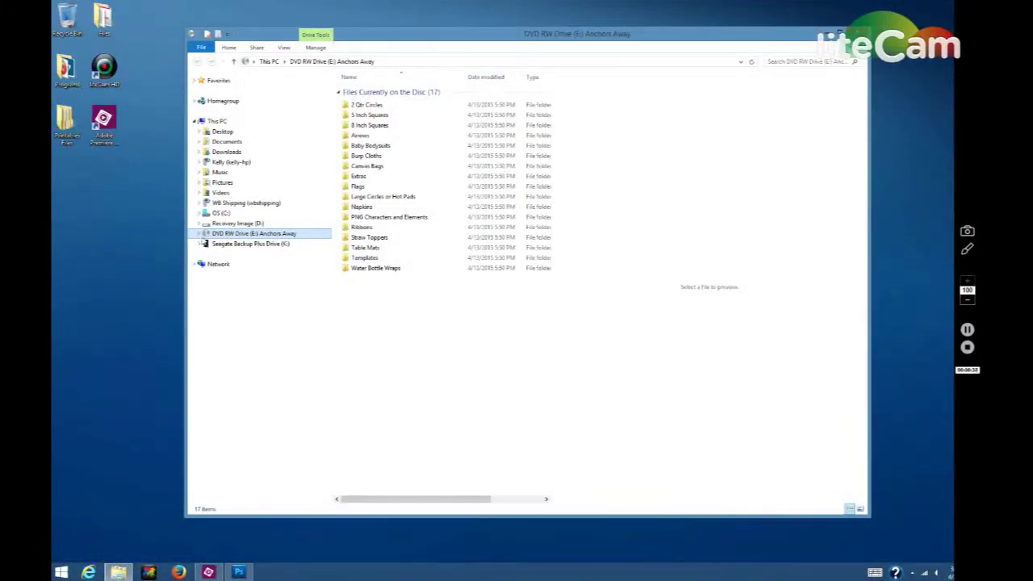
pyautogui.click(199, 234)
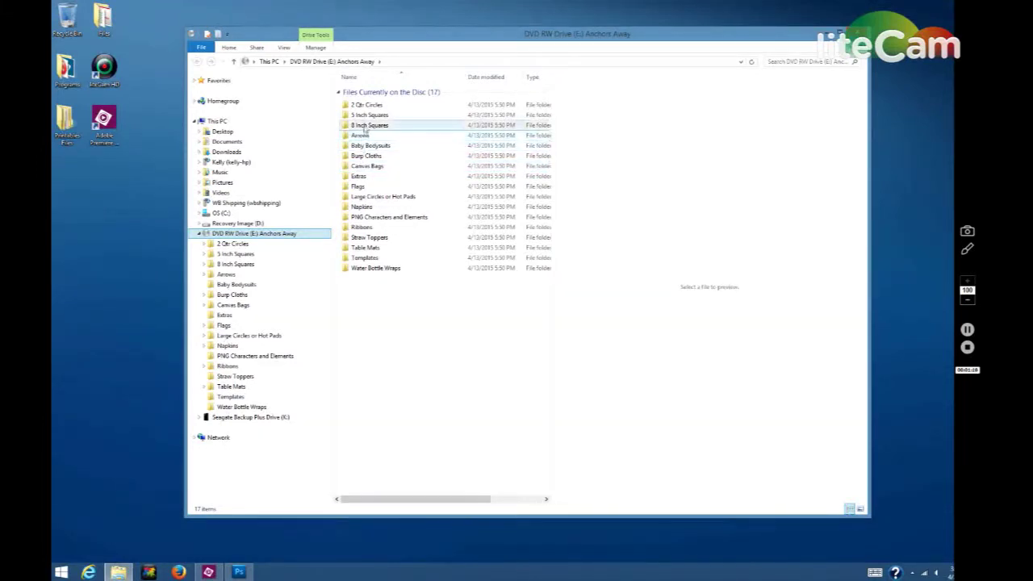
pyautogui.moveTo(364, 119)
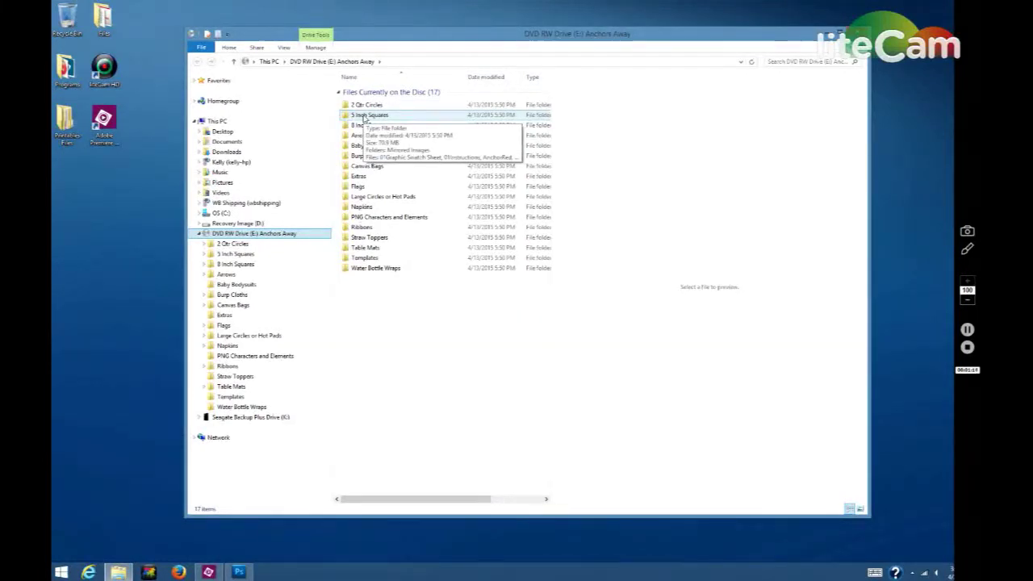
pyautogui.click(365, 120)
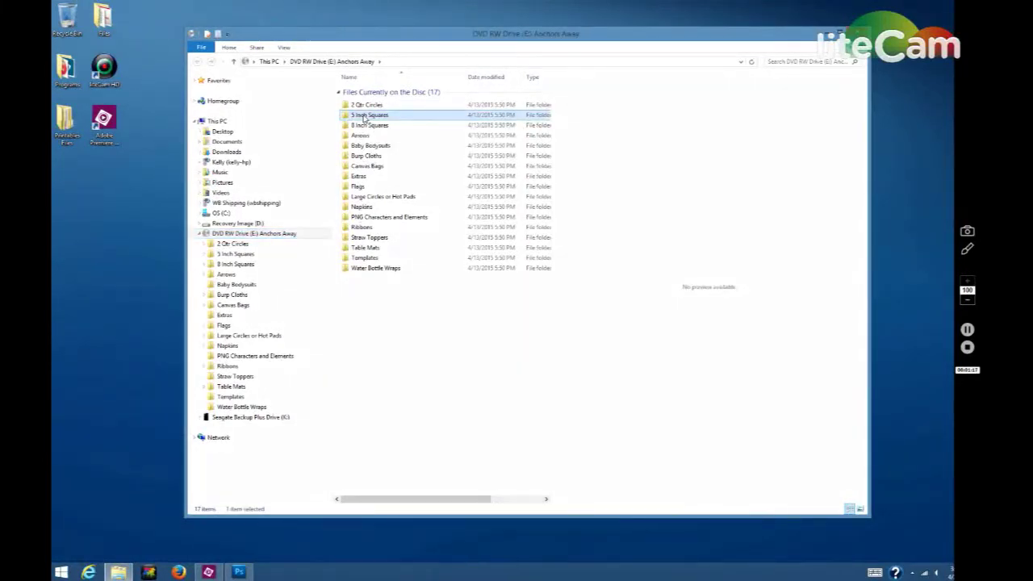
pyautogui.doubleClick(365, 118)
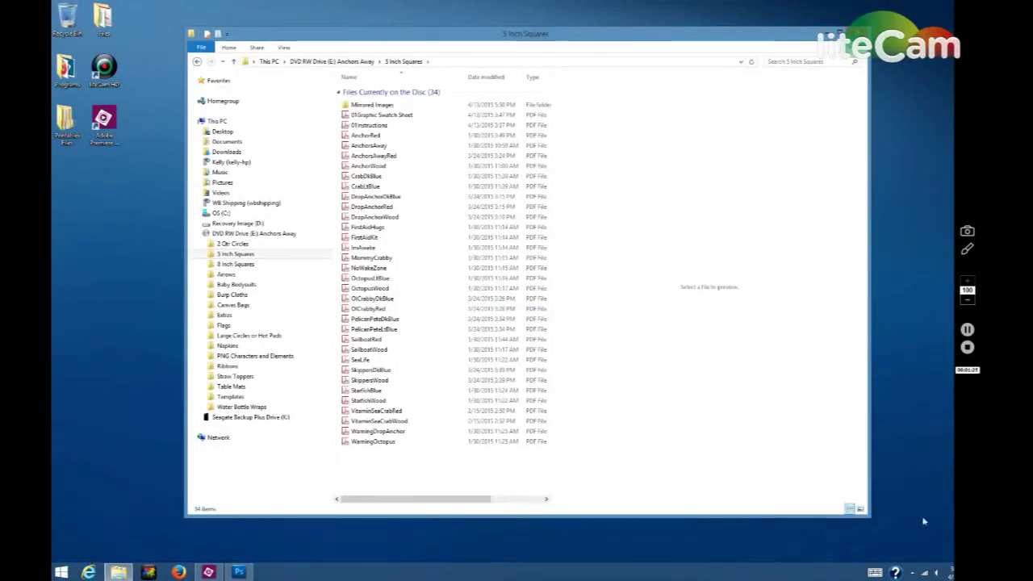
# Widen the folder window and preview the 01Graphic Swatch Sheet PDF.
pyautogui.moveTo(870, 515); pyautogui.dragTo(913, 517)
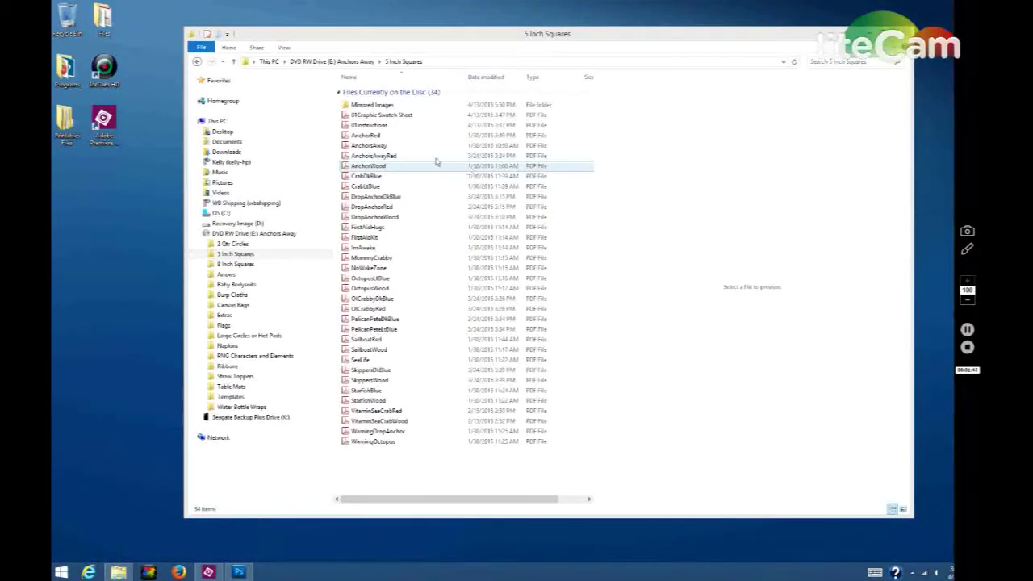
pyautogui.click(389, 118)
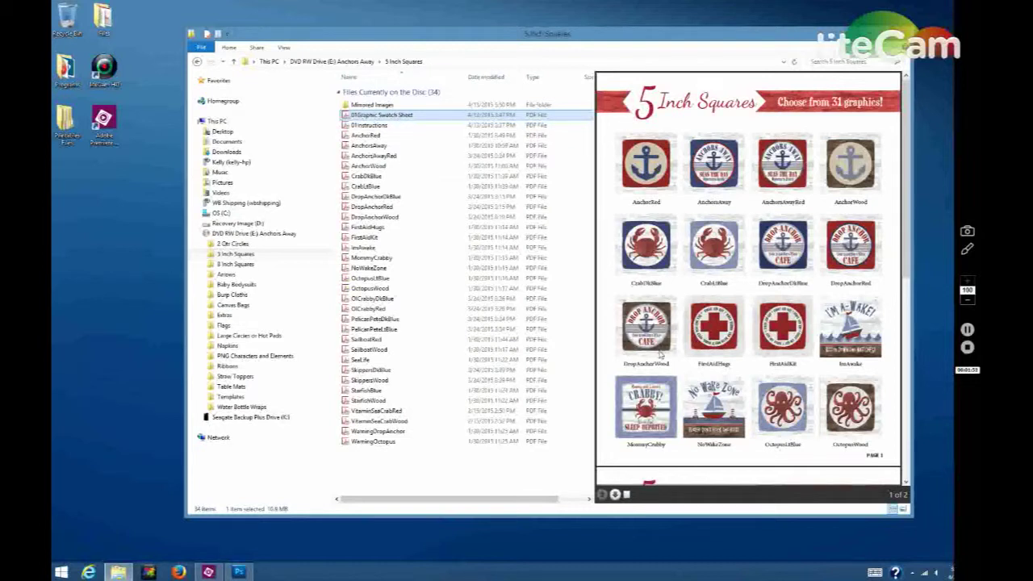
# Swap the preview pane for the details pane and switch back to the preview pane for the swatch sheet.
pyautogui.click(287, 48)
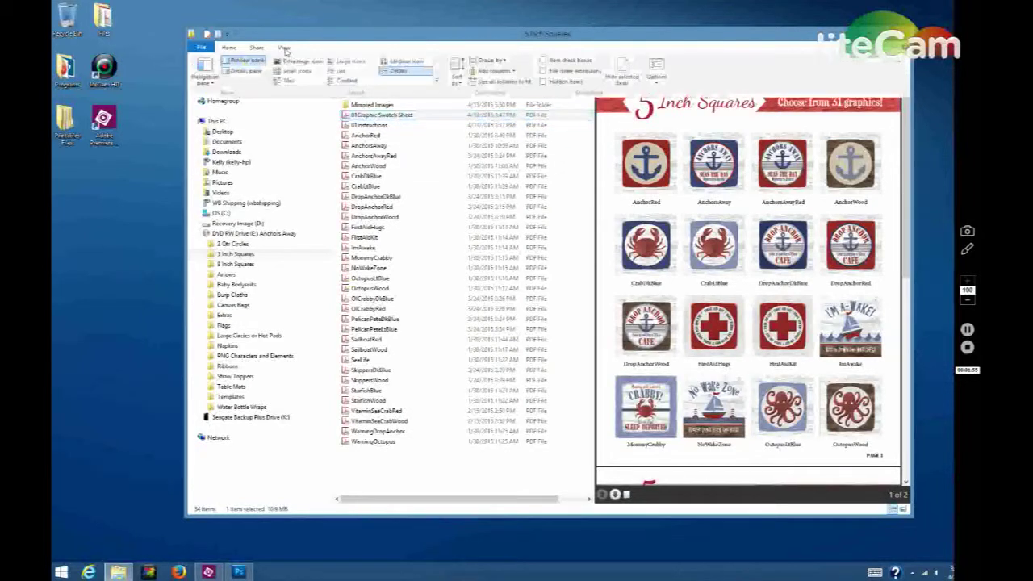
pyautogui.click(239, 71)
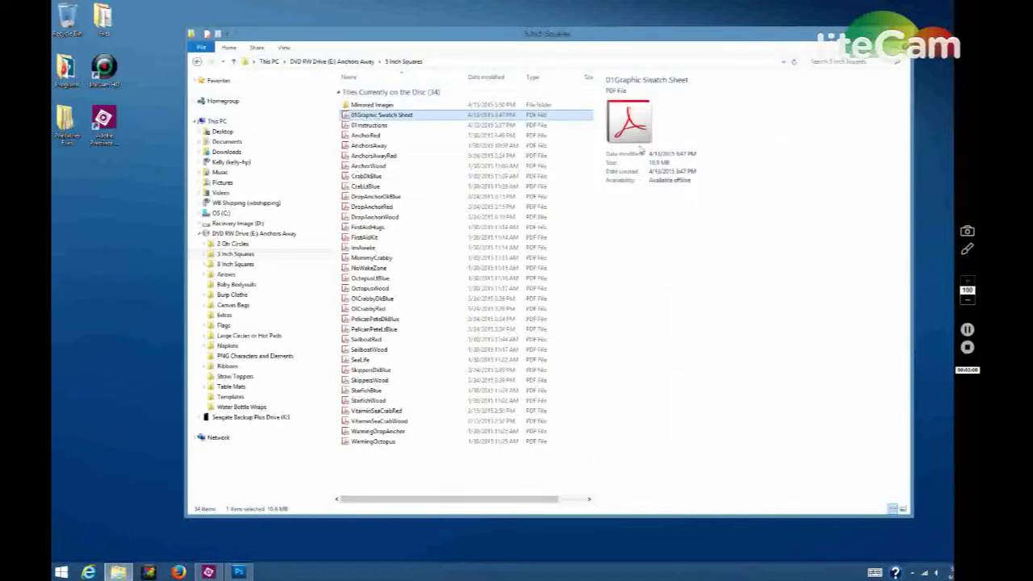
pyautogui.click(285, 48)
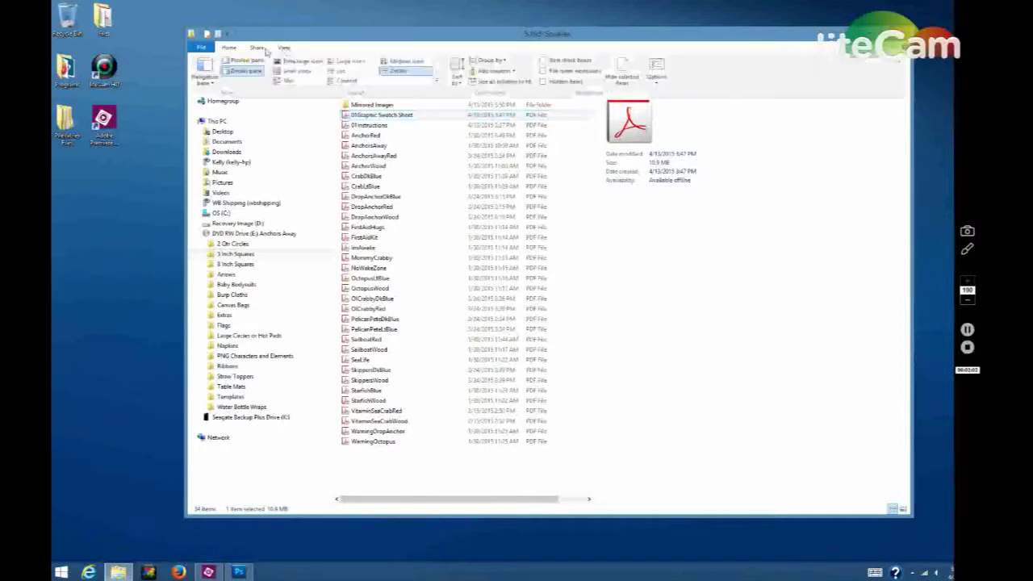
pyautogui.click(247, 60)
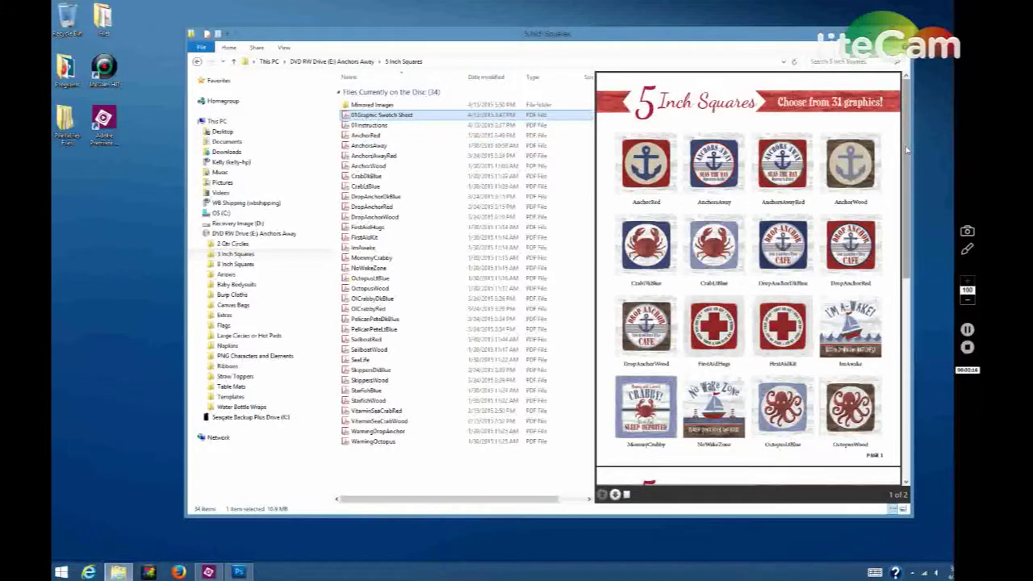
pyautogui.moveTo(907, 149)
pyautogui.mouseDown()
pyautogui.moveTo(902, 353)
pyautogui.moveTo(902, 145)
pyautogui.mouseUp()
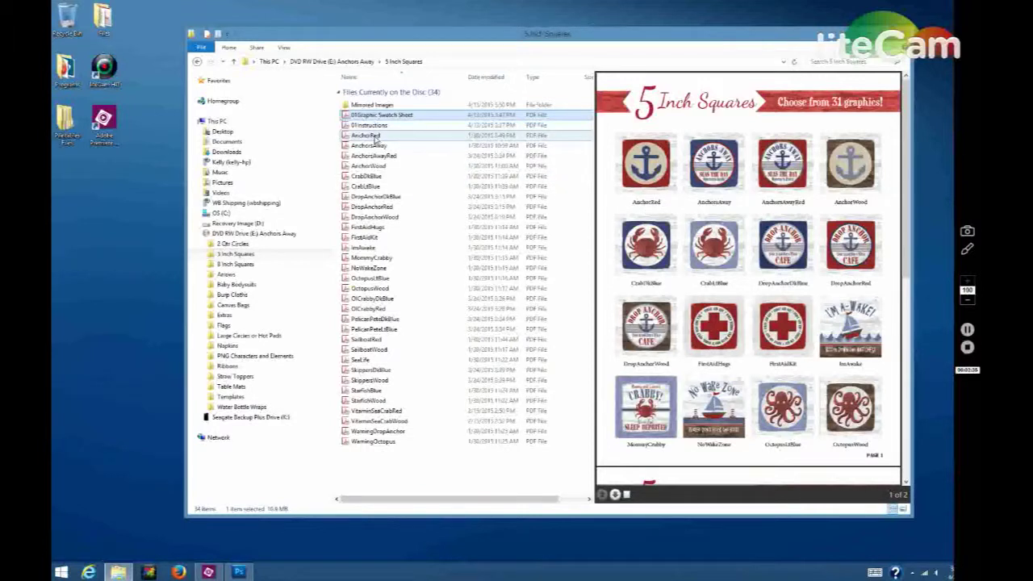
# Open the AnchorRed PDF from the 5 Inch Squares folder and bring up its print settings.
pyautogui.moveTo(375, 137)
pyautogui.mouseDown()
pyautogui.moveTo(403, 158)
pyautogui.moveTo(377, 140)
pyautogui.mouseUp()
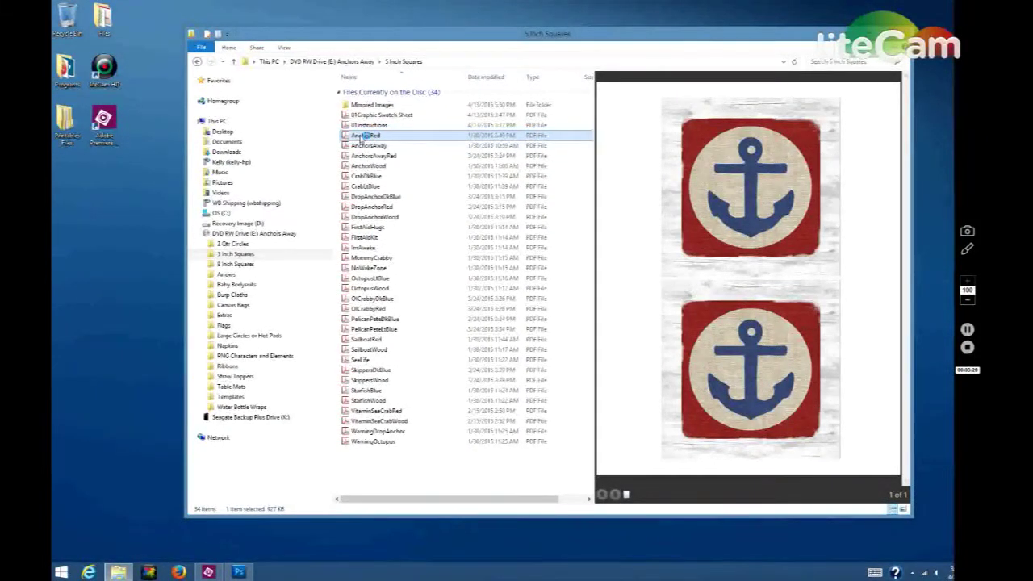
pyautogui.doubleClick(360, 137)
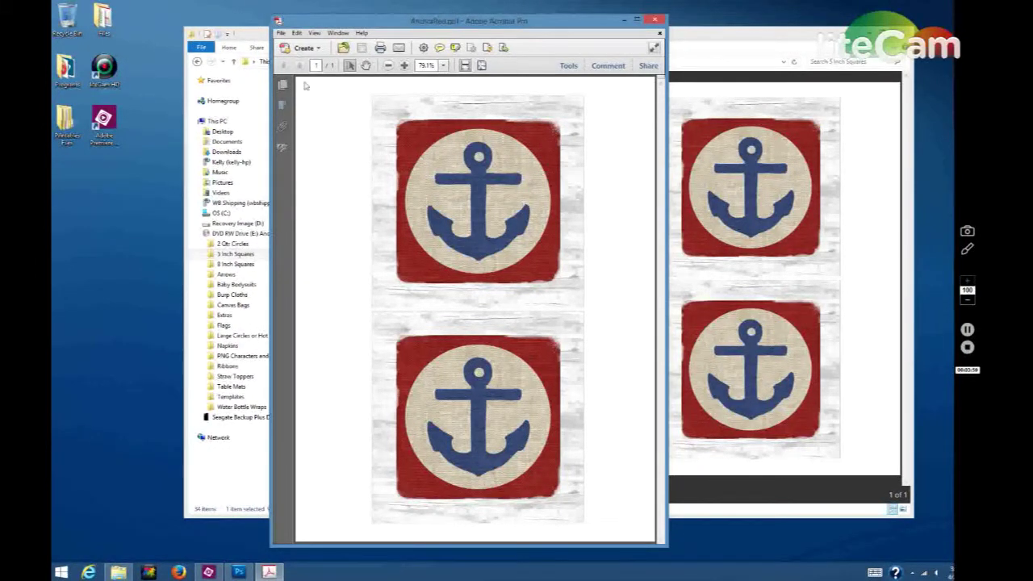
pyautogui.click(280, 33)
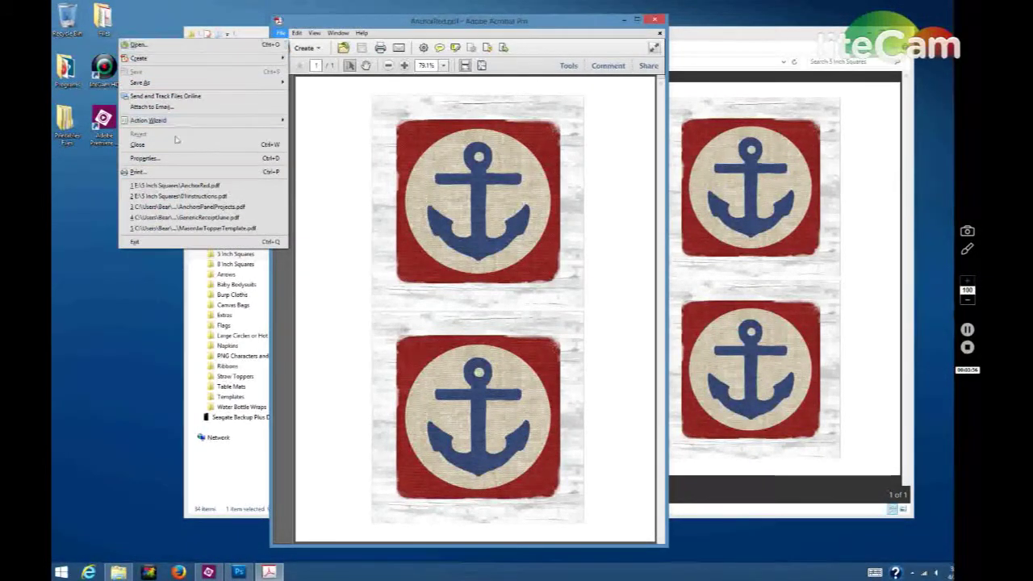
pyautogui.click(153, 172)
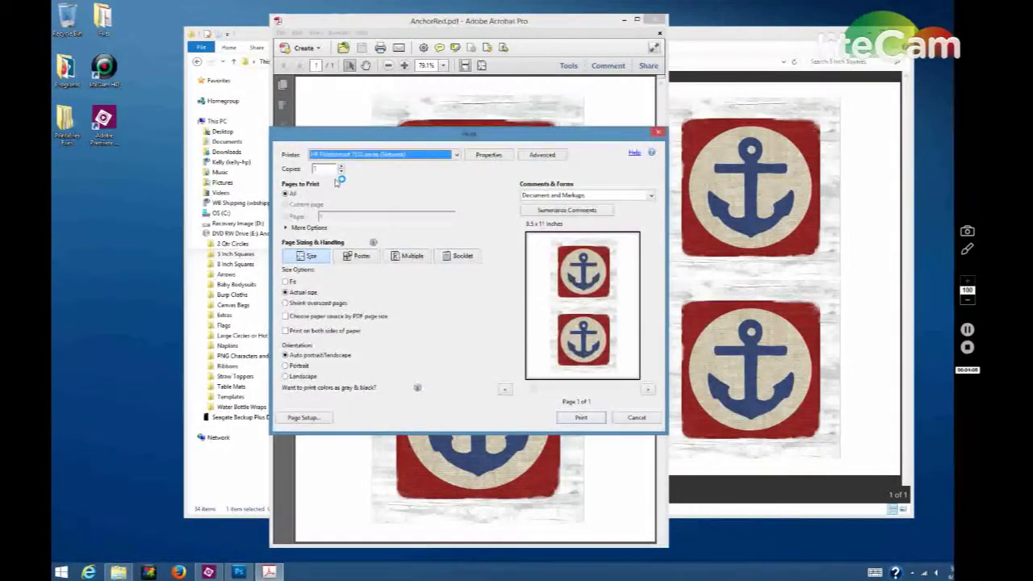
pyautogui.moveTo(382, 139); pyautogui.dragTo(438, 108)
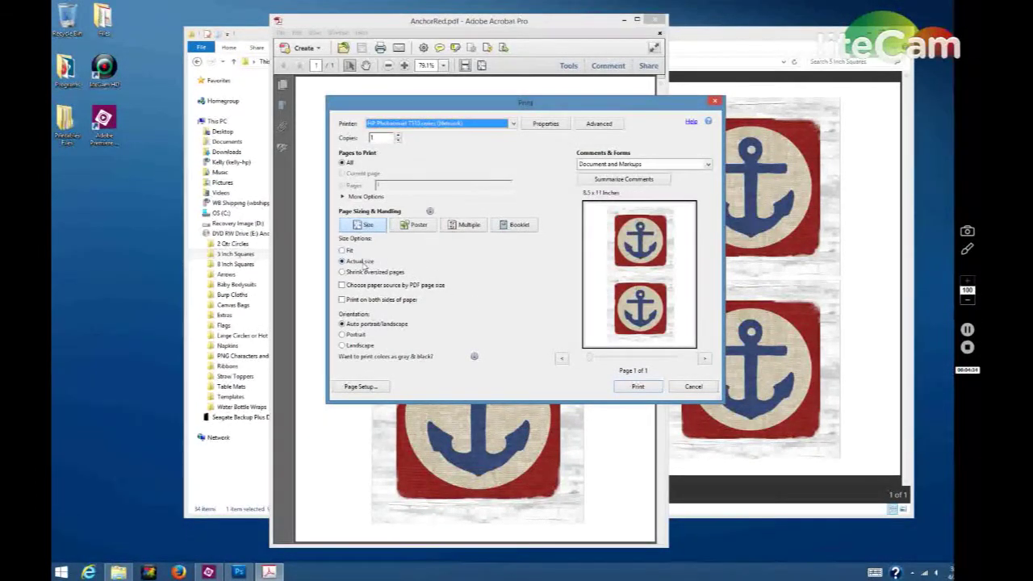
# Open the printer's paper and quality properties and examine the available media types.
pyautogui.click(536, 126)
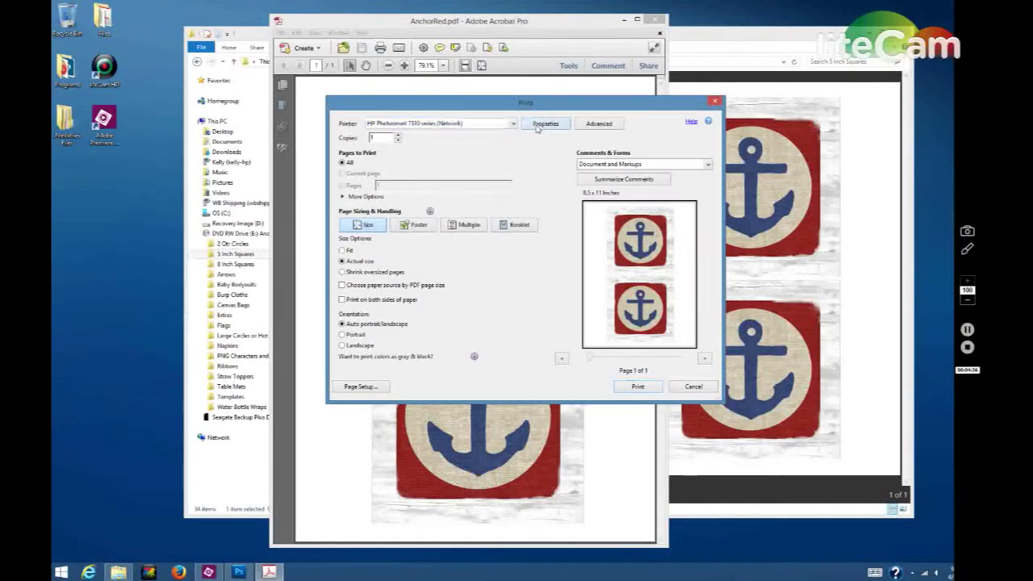
pyautogui.moveTo(475, 112); pyautogui.dragTo(706, 170)
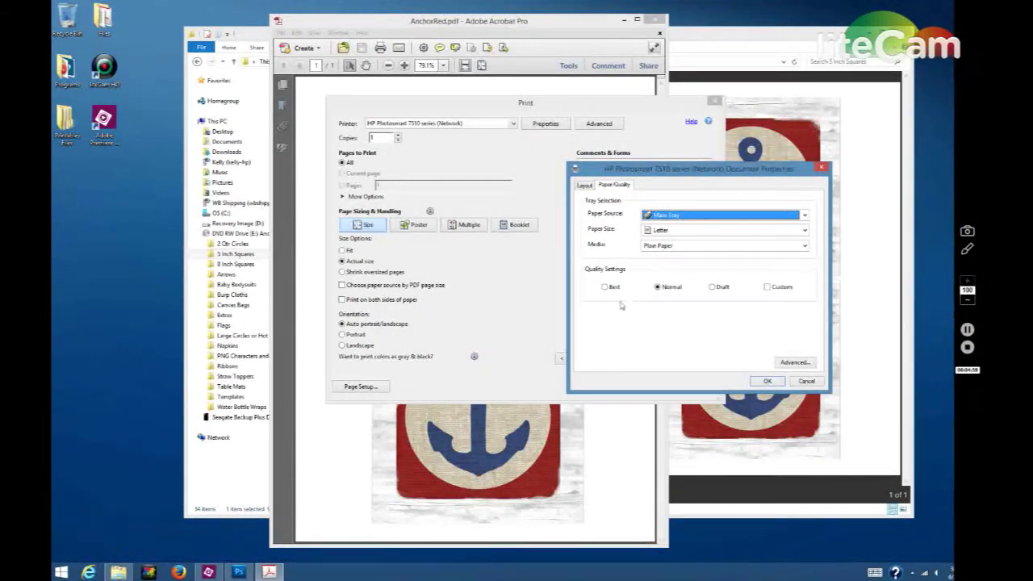
pyautogui.click(805, 246)
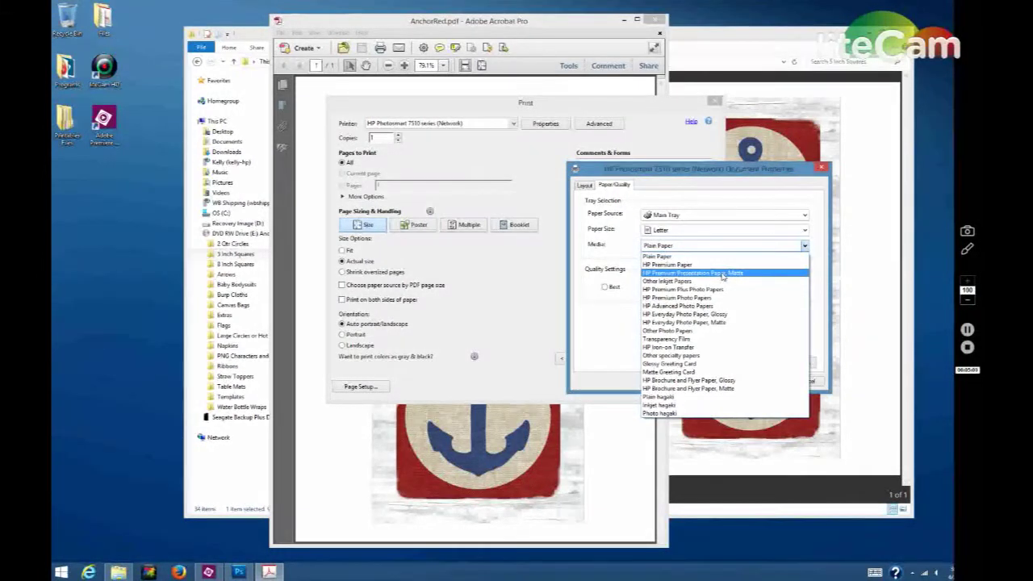
pyautogui.click(786, 321)
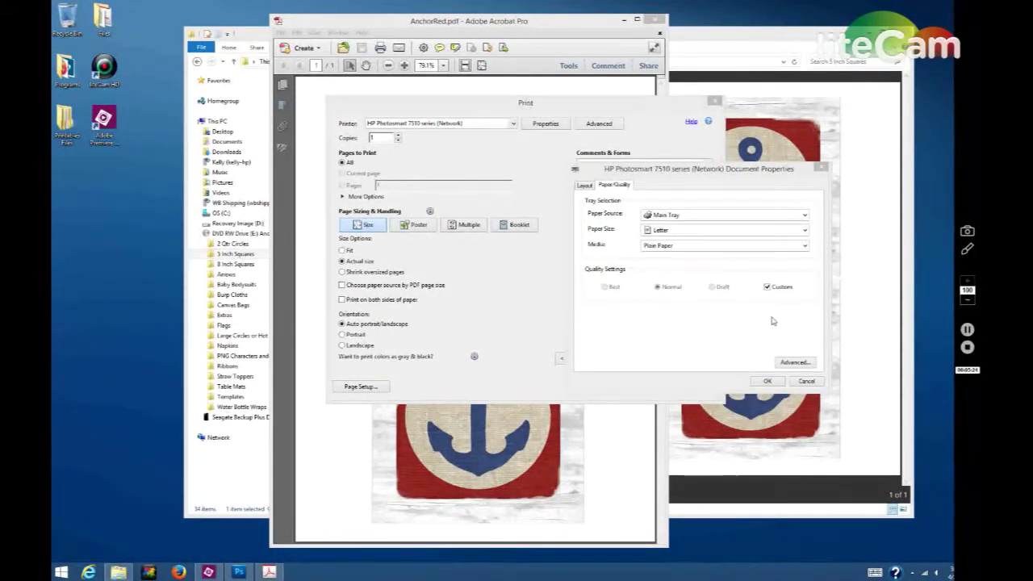
# Clear the Custom quality option, set the print quality to Best and accept the printer properties.
pyautogui.click(766, 289)
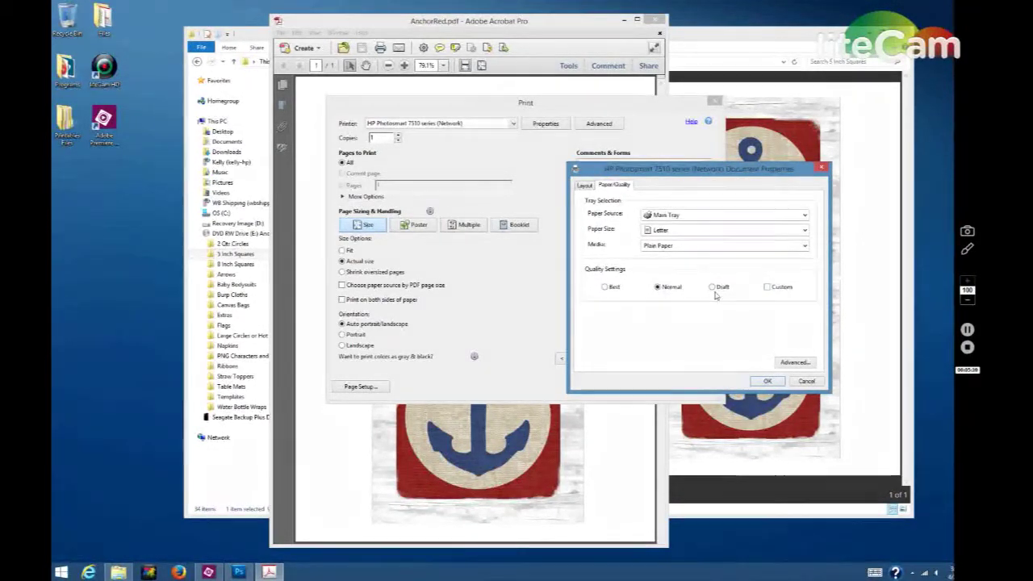
pyautogui.click(605, 287)
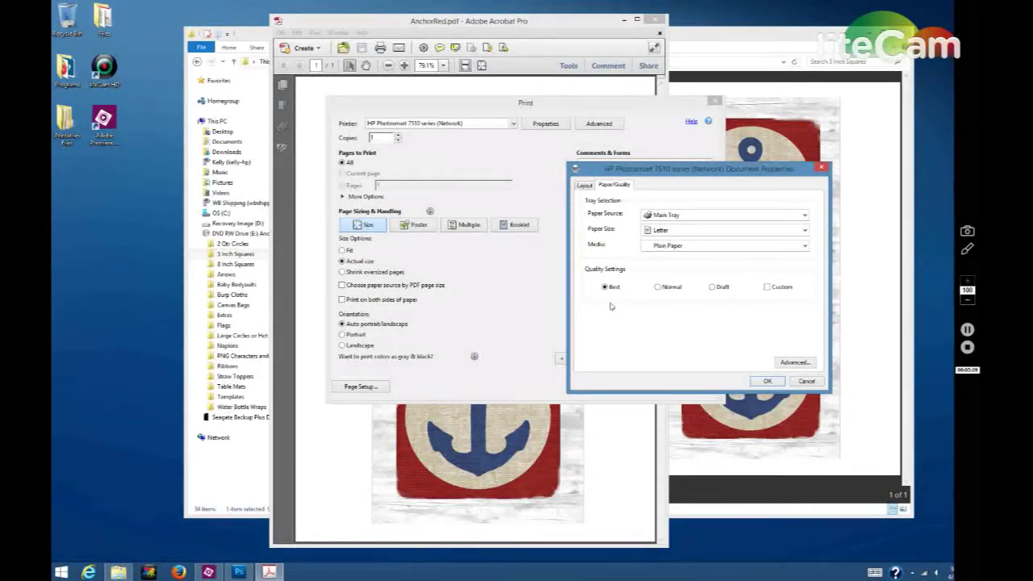
pyautogui.click(657, 287)
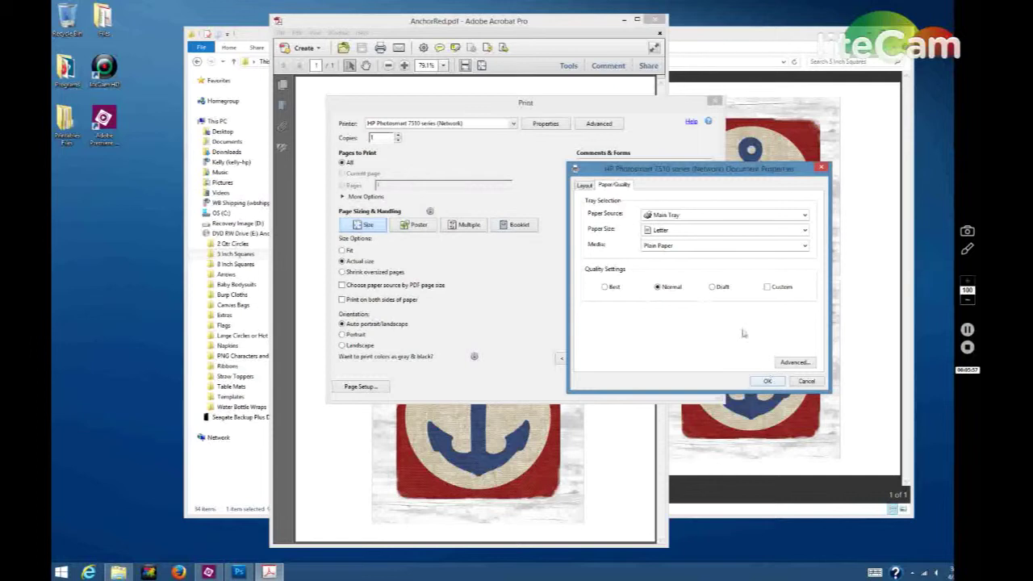
pyautogui.click(606, 288)
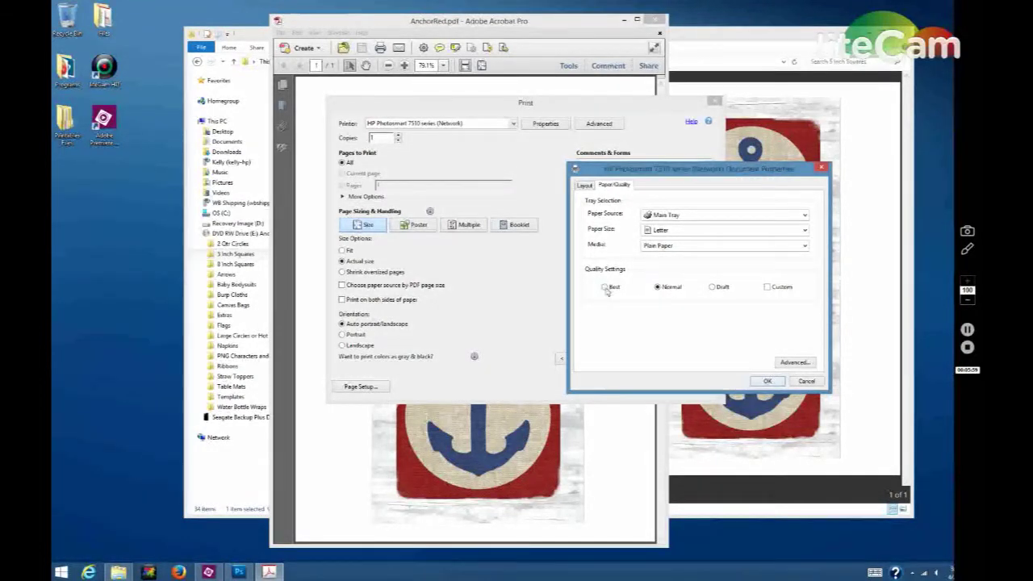
pyautogui.click(767, 381)
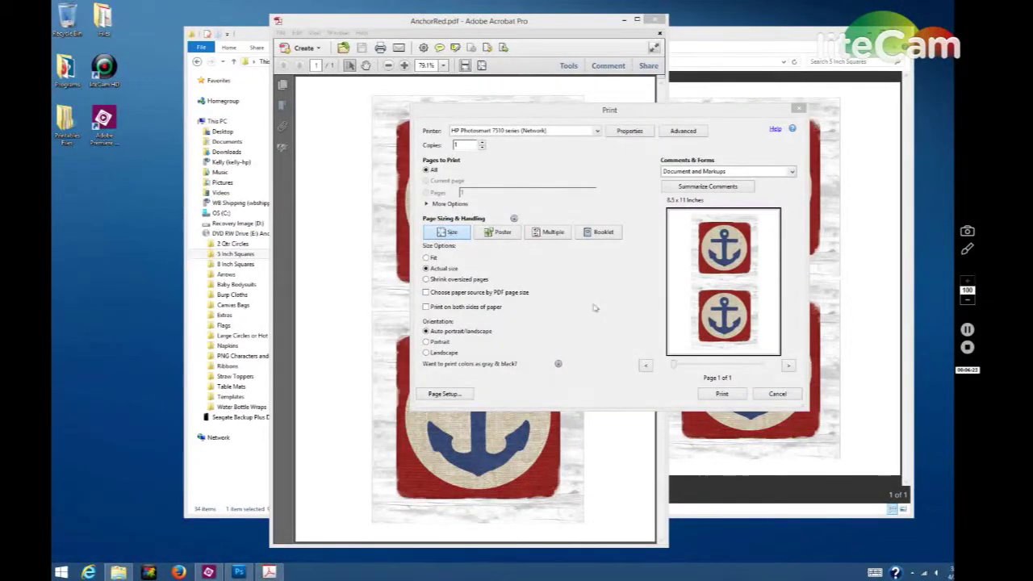
# Cancel the print job and close the AnchorRed PDF.
pyautogui.click(776, 394)
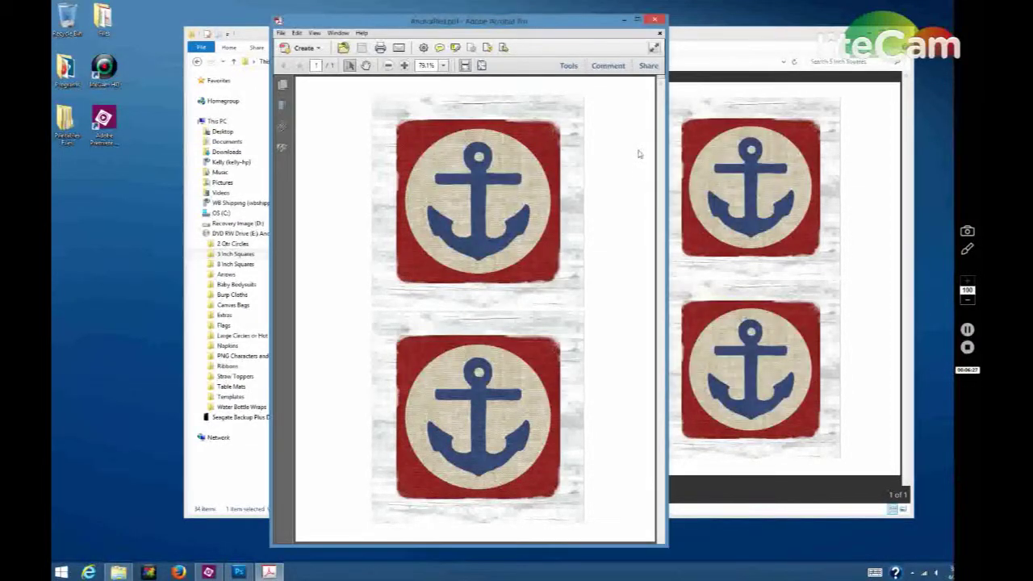
pyautogui.click(658, 19)
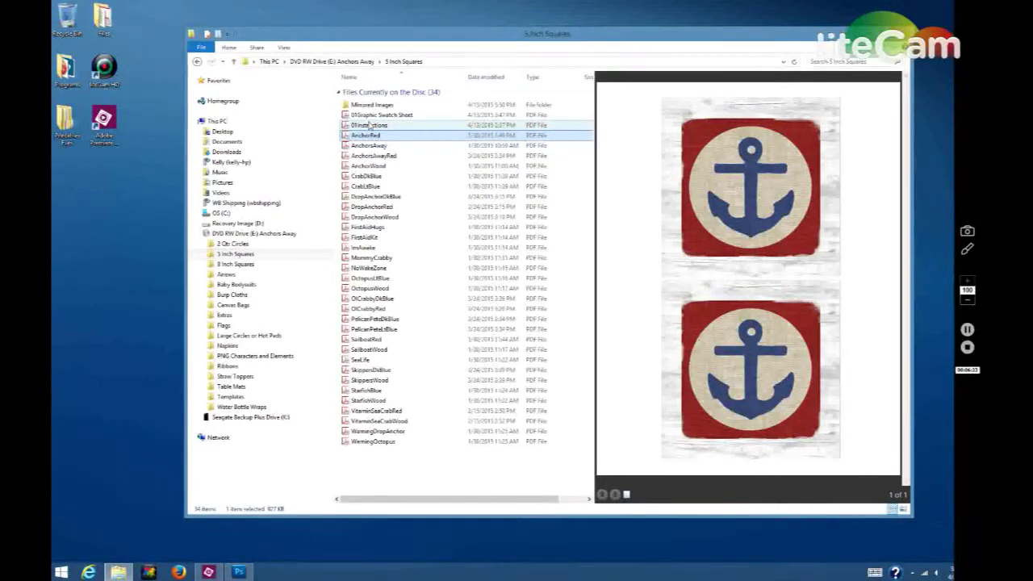
# Preview the 01Instructions PDF and the DropAnchorWood graphic in the Mirrored Images folder.
pyautogui.click(401, 126)
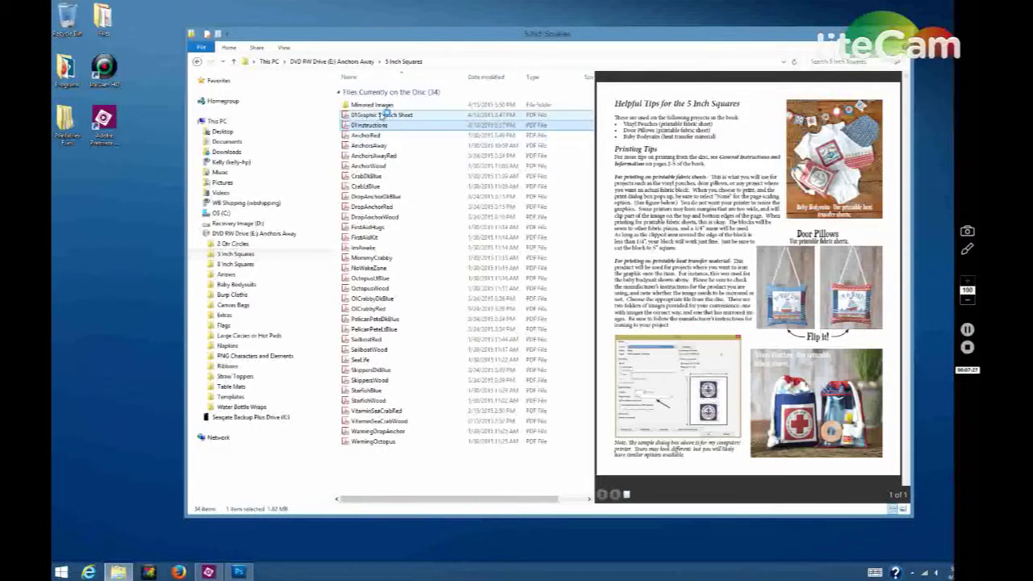
pyautogui.doubleClick(377, 106)
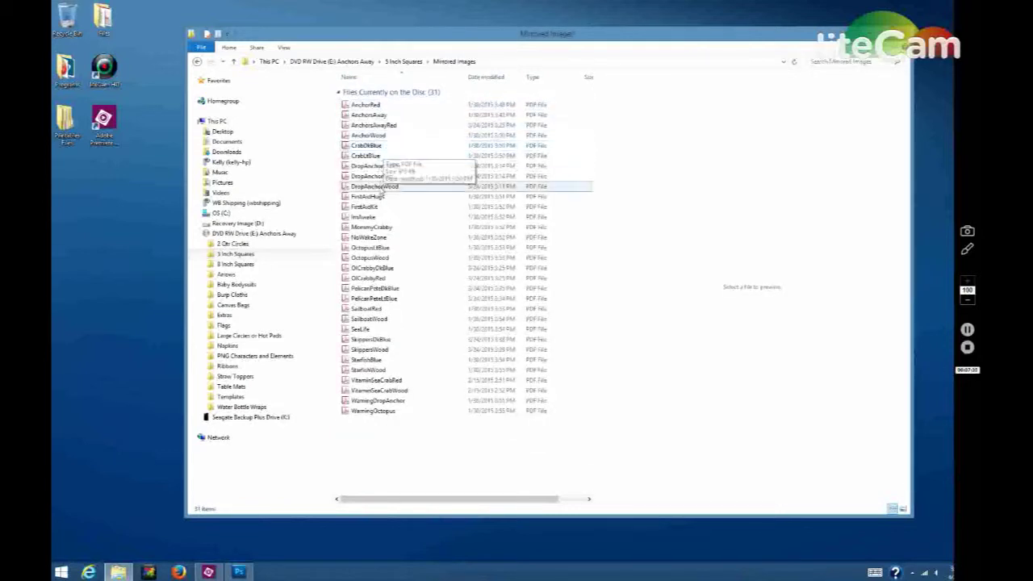
pyautogui.click(383, 186)
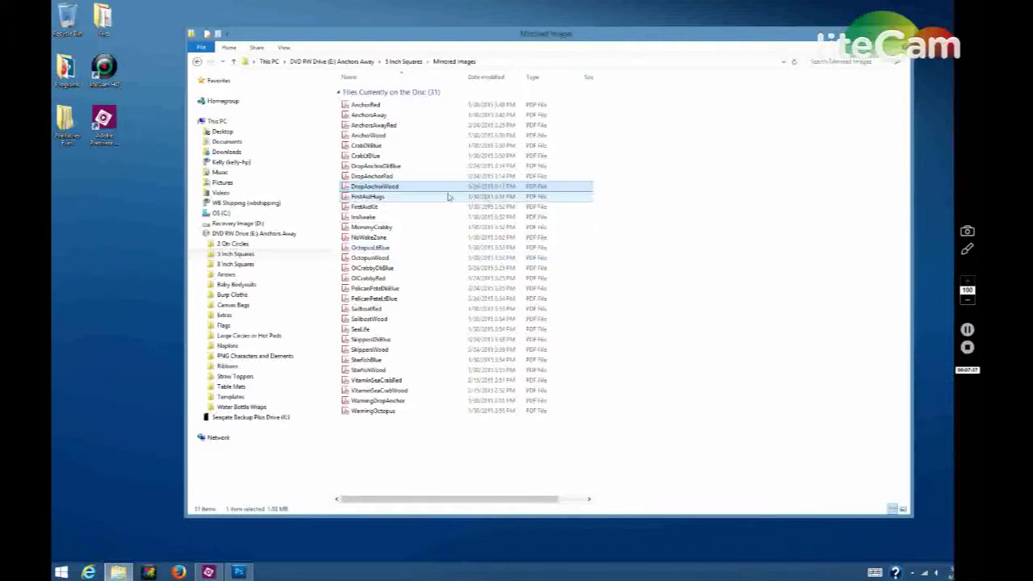
pyautogui.hotkey('alt', 'p')
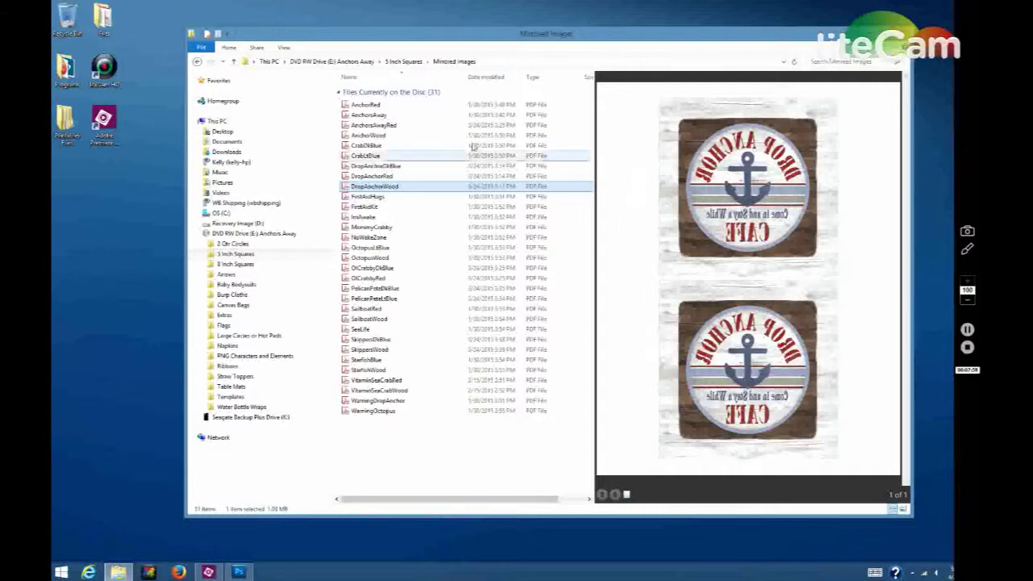
# Preview the FirstAidKit graphic in 5 Inch Squares and the MommyCrabby graphic in its Mirrored Images folder.
pyautogui.click(407, 62)
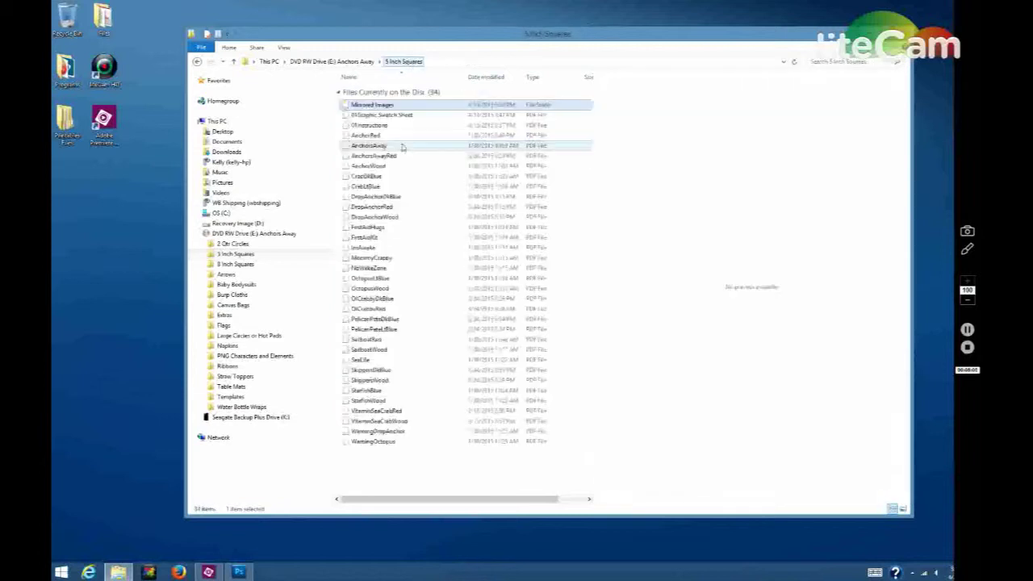
pyautogui.click(367, 237)
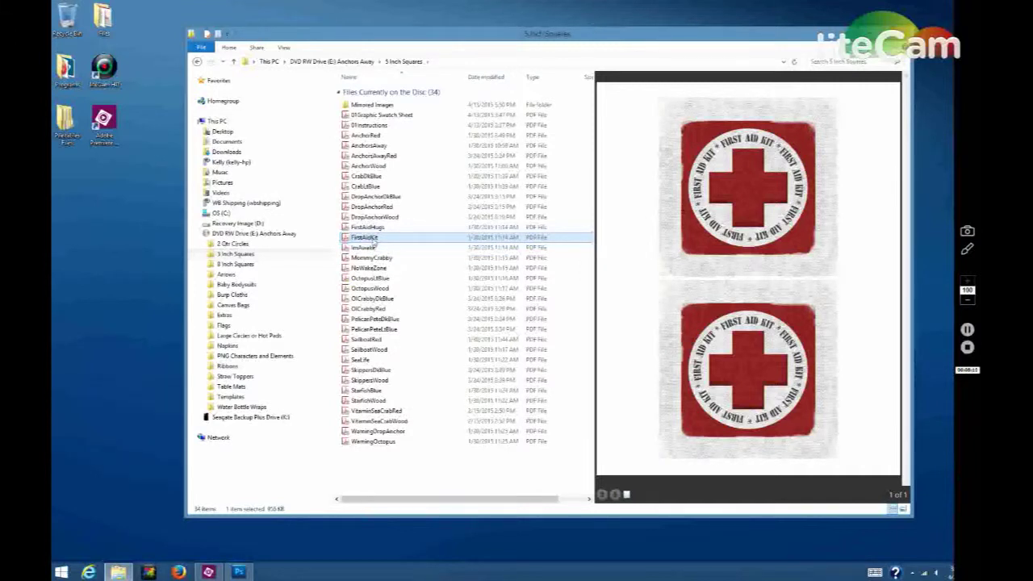
pyautogui.doubleClick(371, 105)
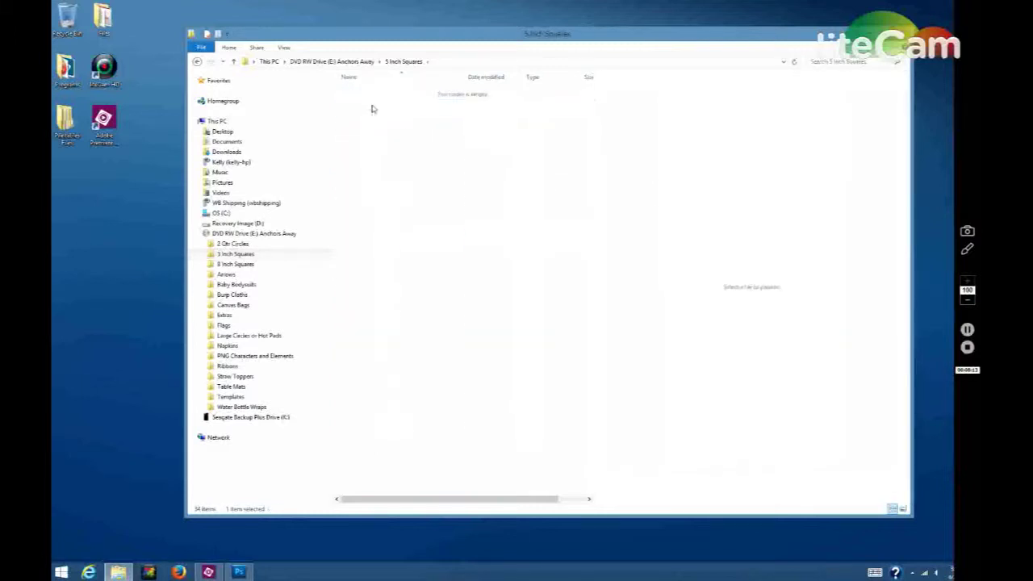
pyautogui.click(371, 227)
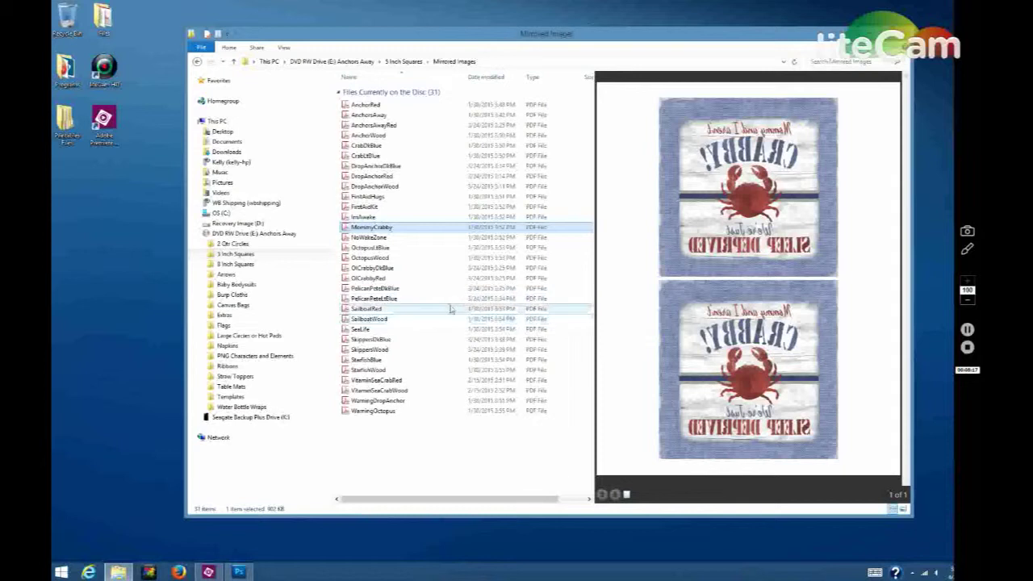
# Return from the Mirrored Images folder to the top level of the Anchors Away disc.
pyautogui.click(403, 62)
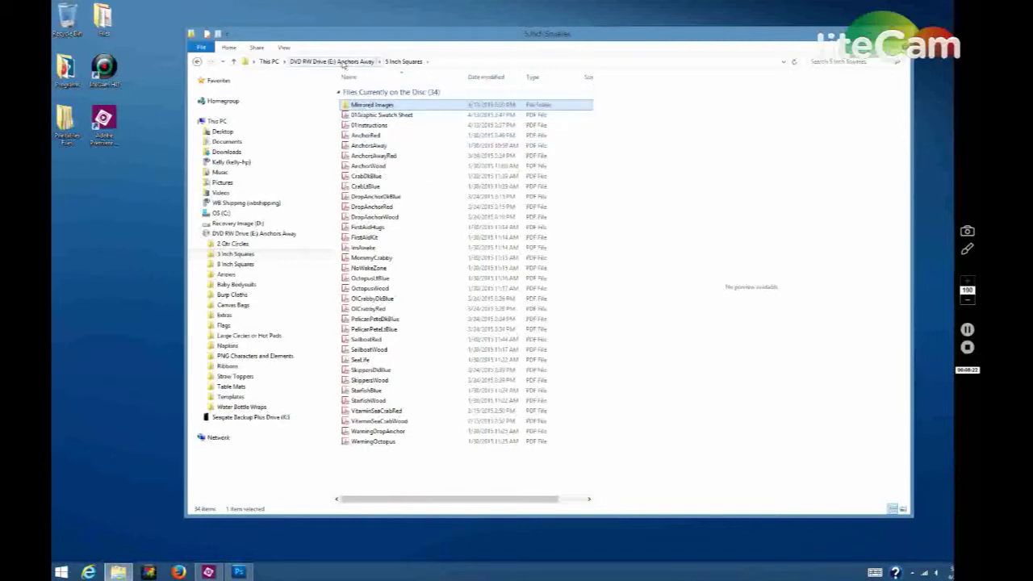
pyautogui.click(197, 63)
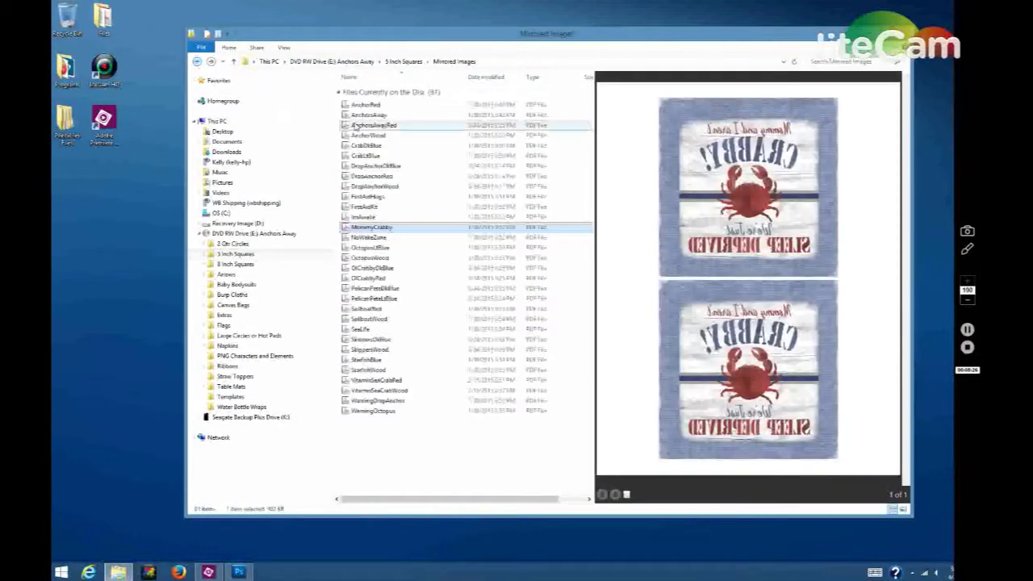
pyautogui.click(318, 64)
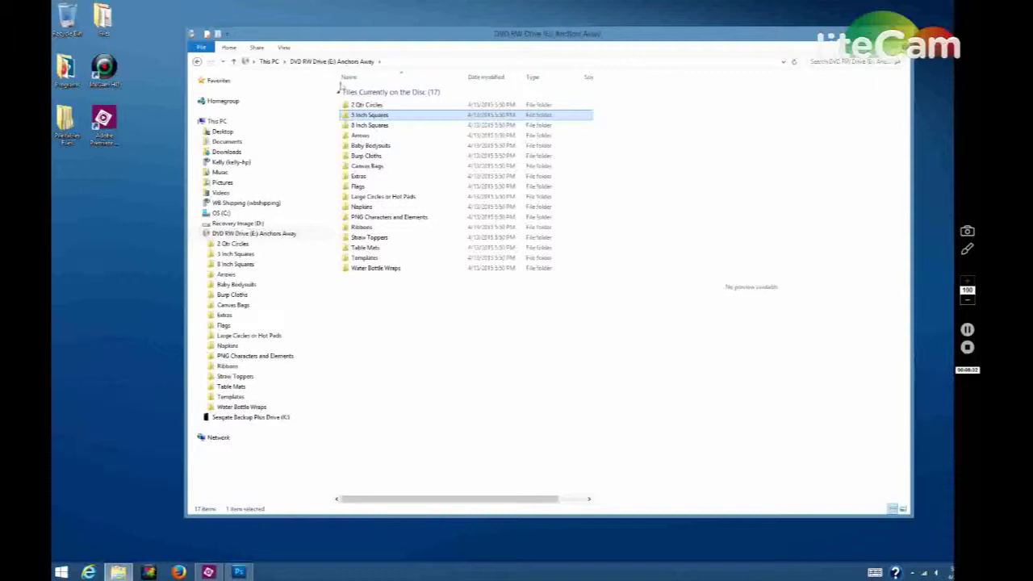